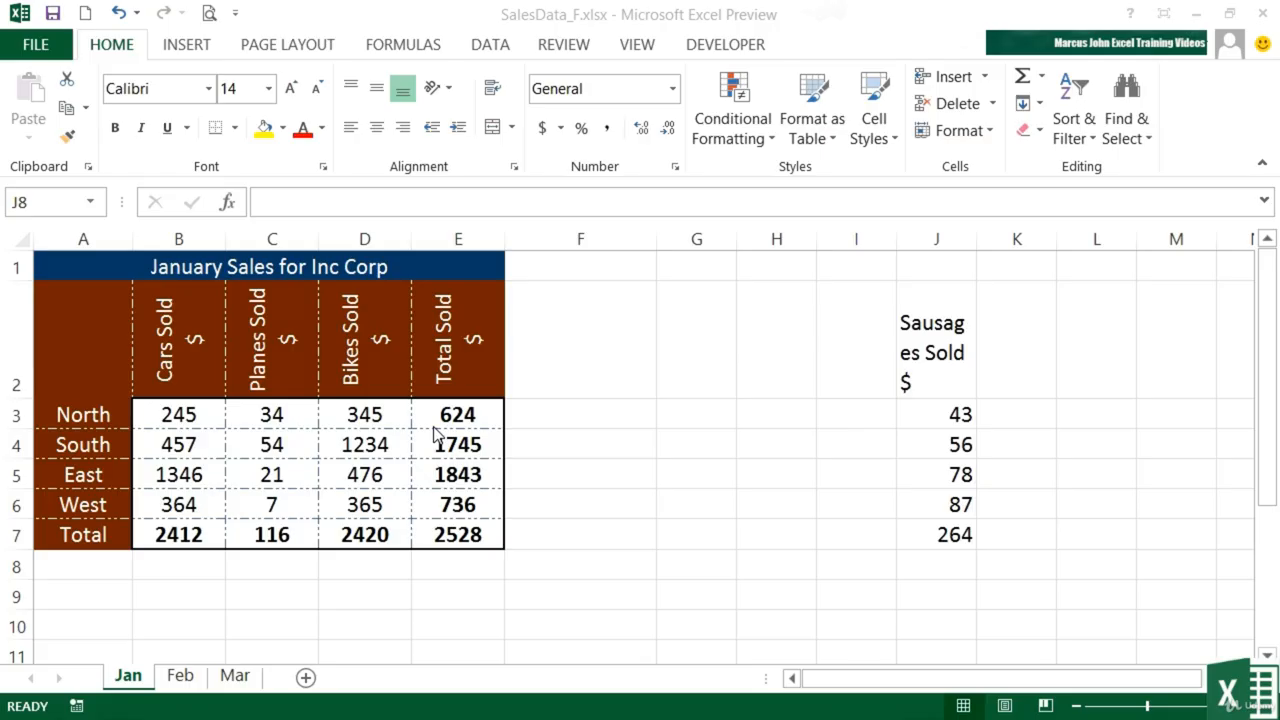
- Copy the formatting of the Bikes Sold header in D2 onto the Sausages Sold header in J2 with Format Painter
click(945, 370)
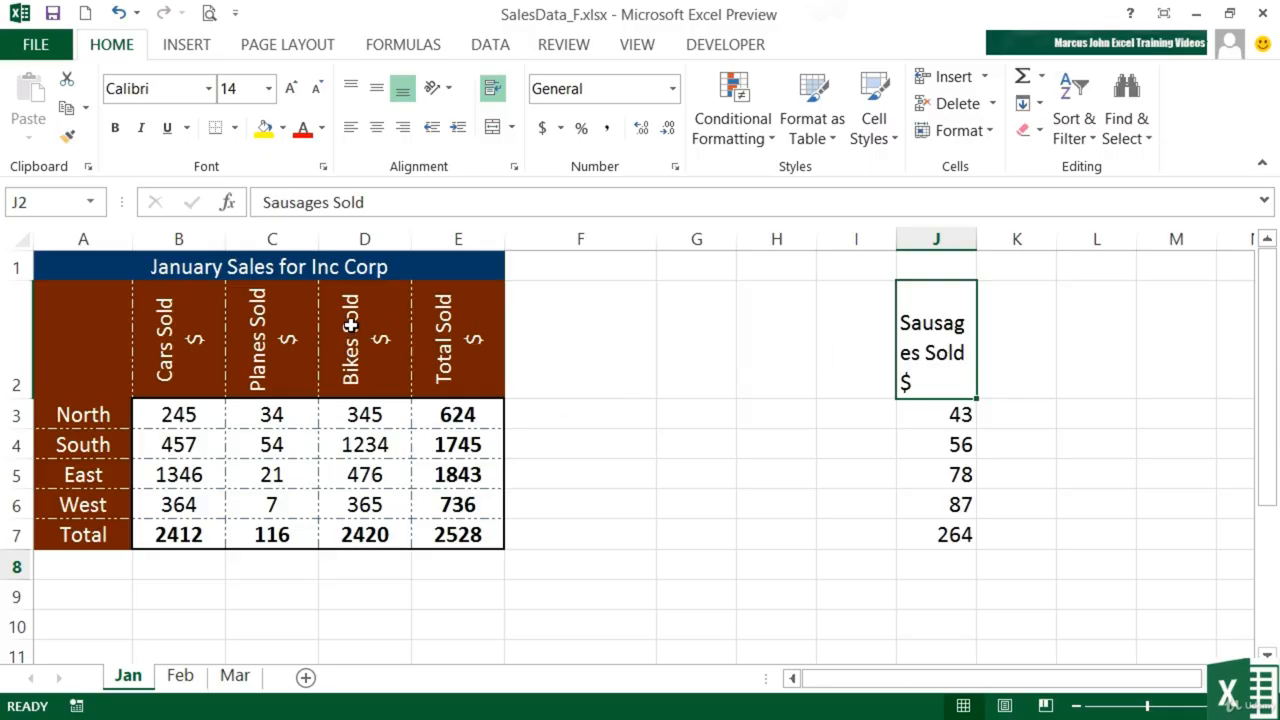
click(352, 325)
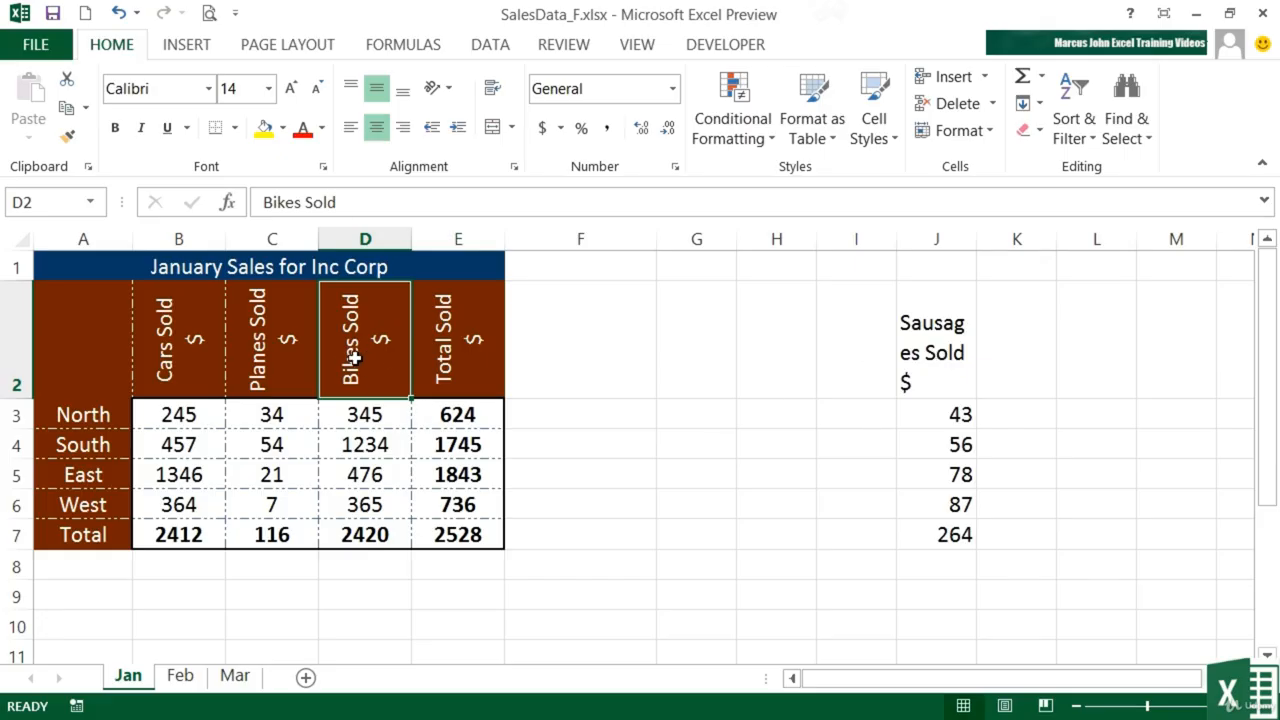
click(66, 138)
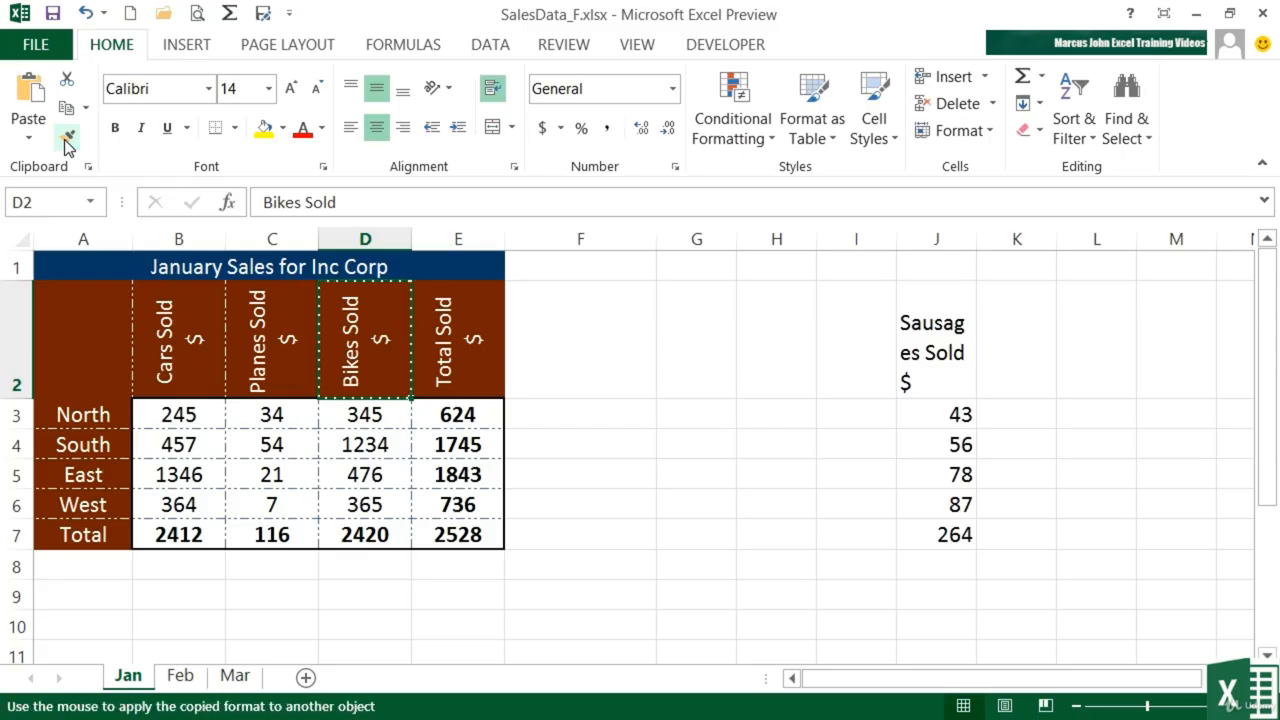
click(941, 352)
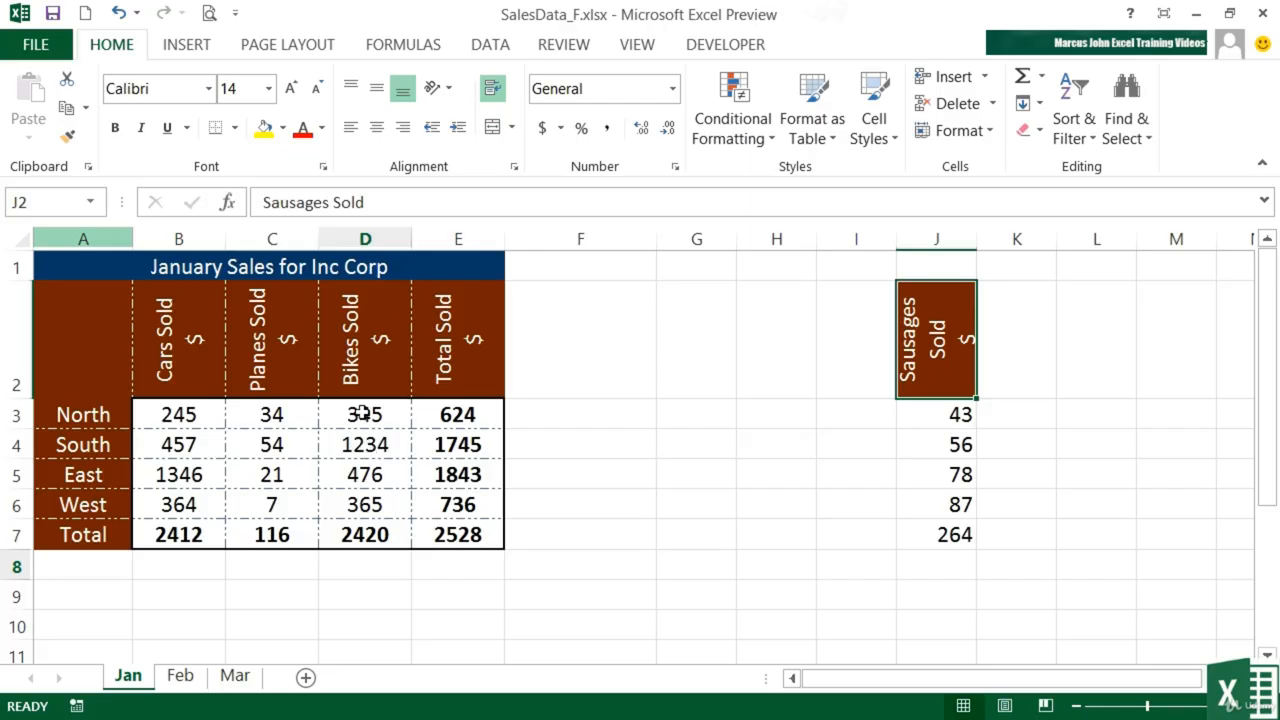
- Copy the formatting of the Bikes figures in D3:D7 onto the Sausages figures in J3:J7
drag(363, 412, 365, 535)
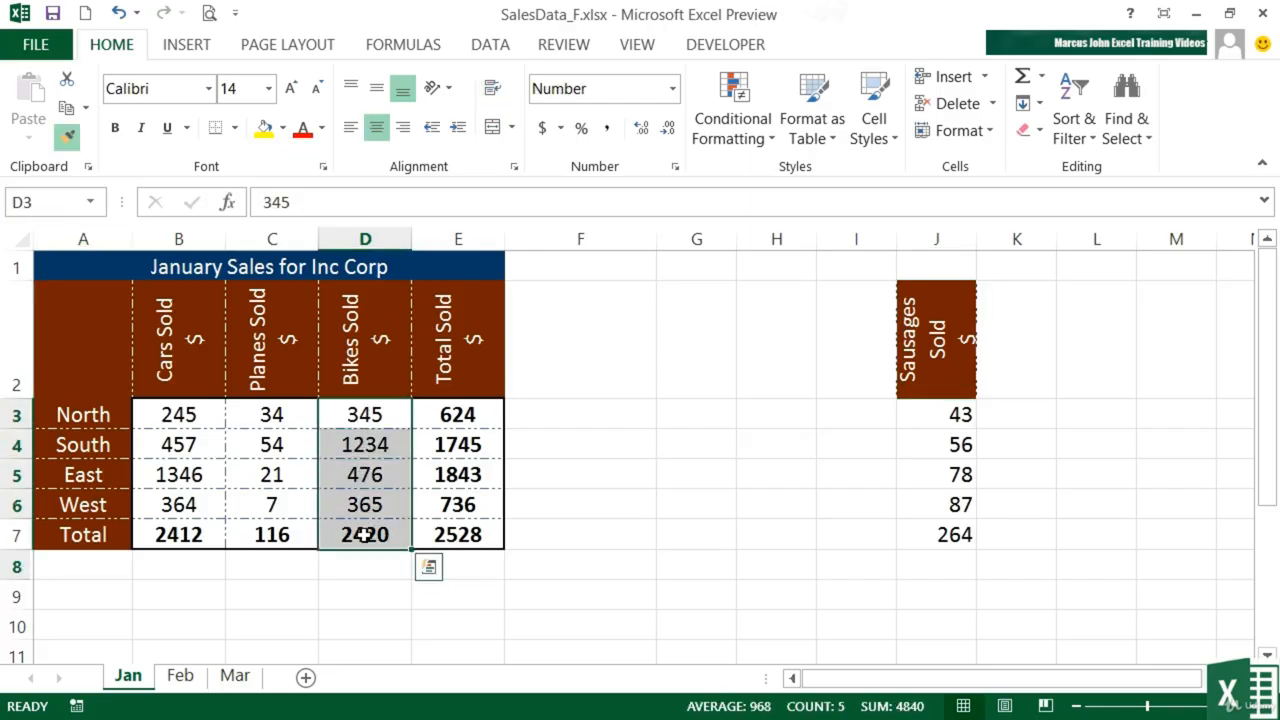
click(66, 136)
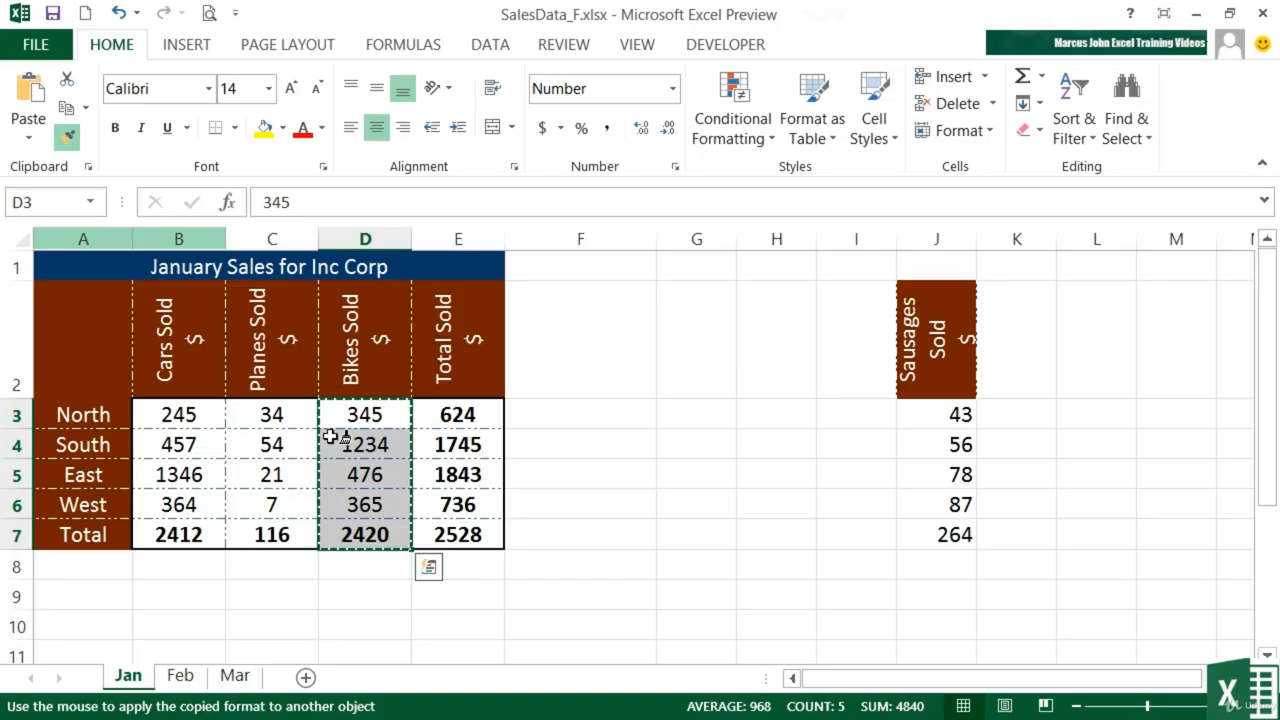
click(943, 411)
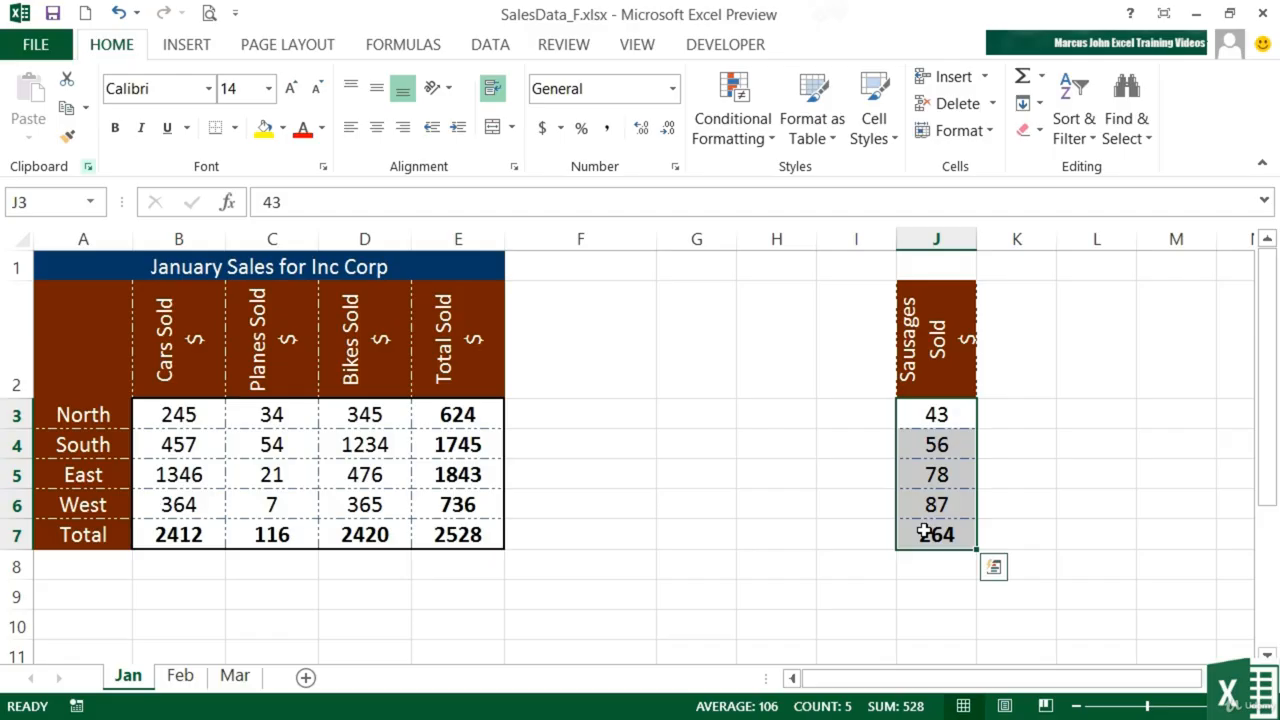
- Copy the formatting of the January sales table A1:E7 onto the table A1:E7 on the Feb sheet
click(181, 677)
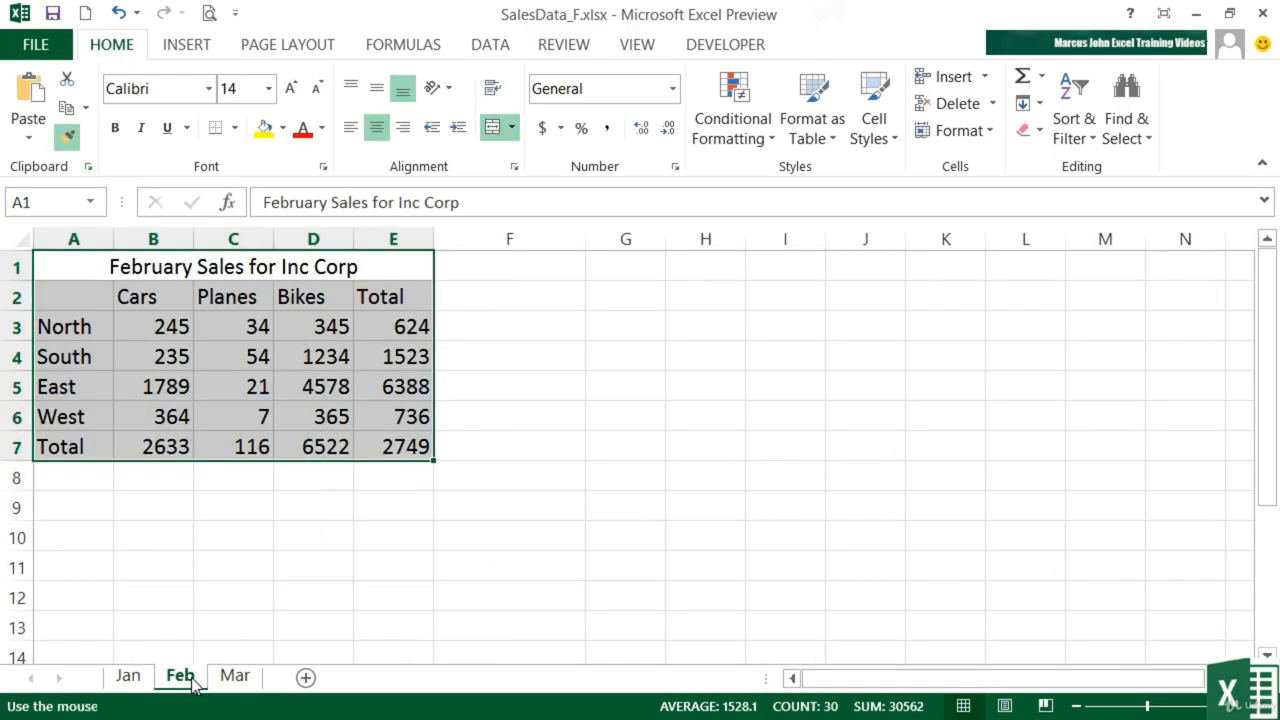
click(97, 272)
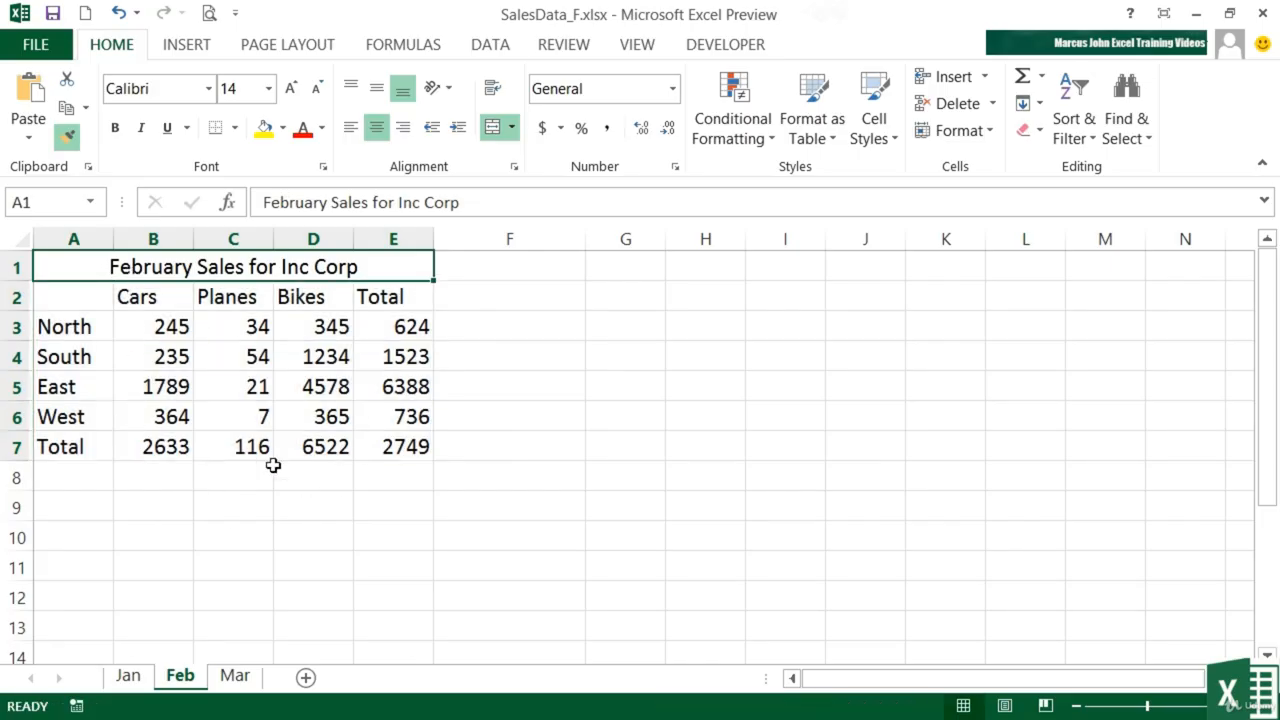
click(150, 677)
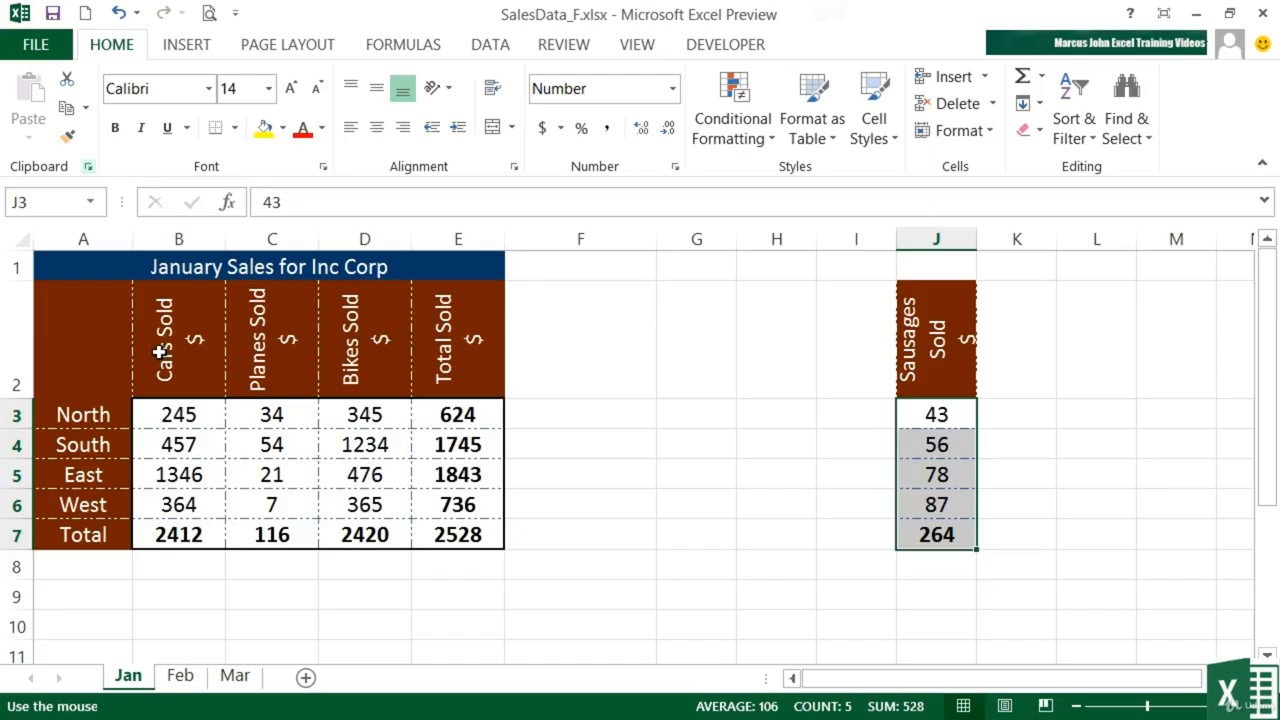
click(180, 677)
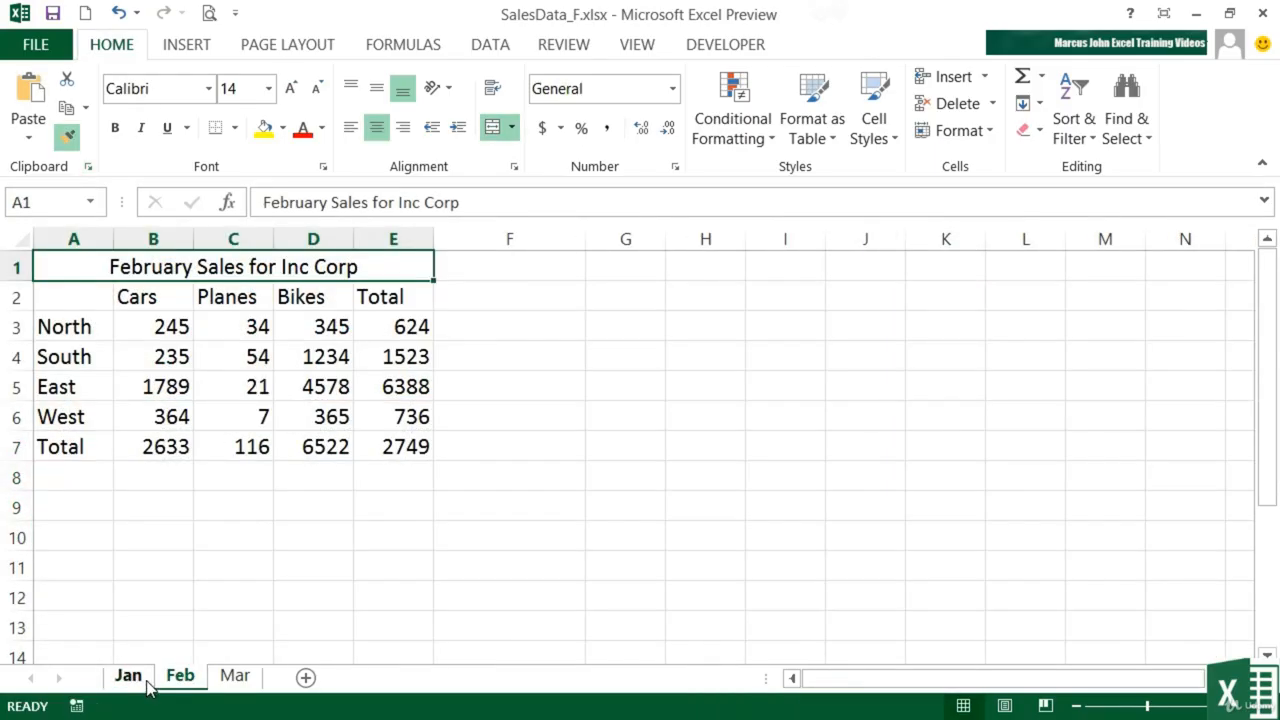
click(128, 677)
drag(114, 277, 460, 537)
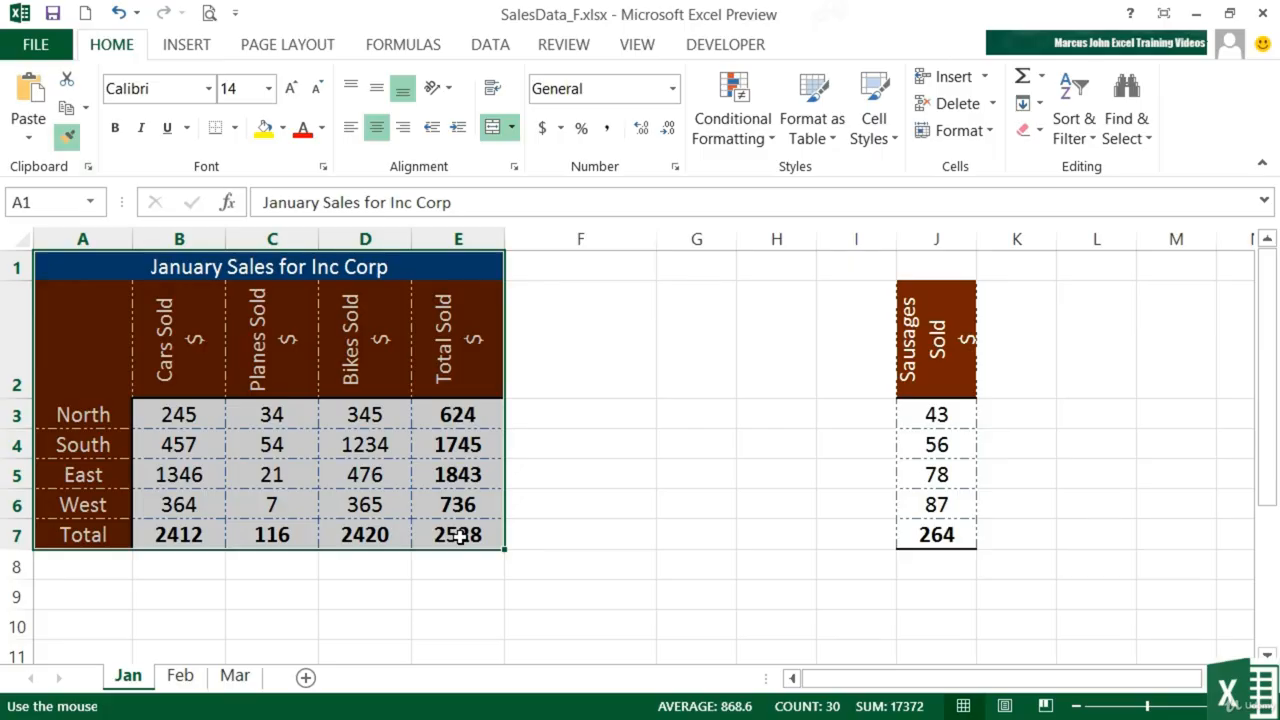
click(68, 140)
click(180, 676)
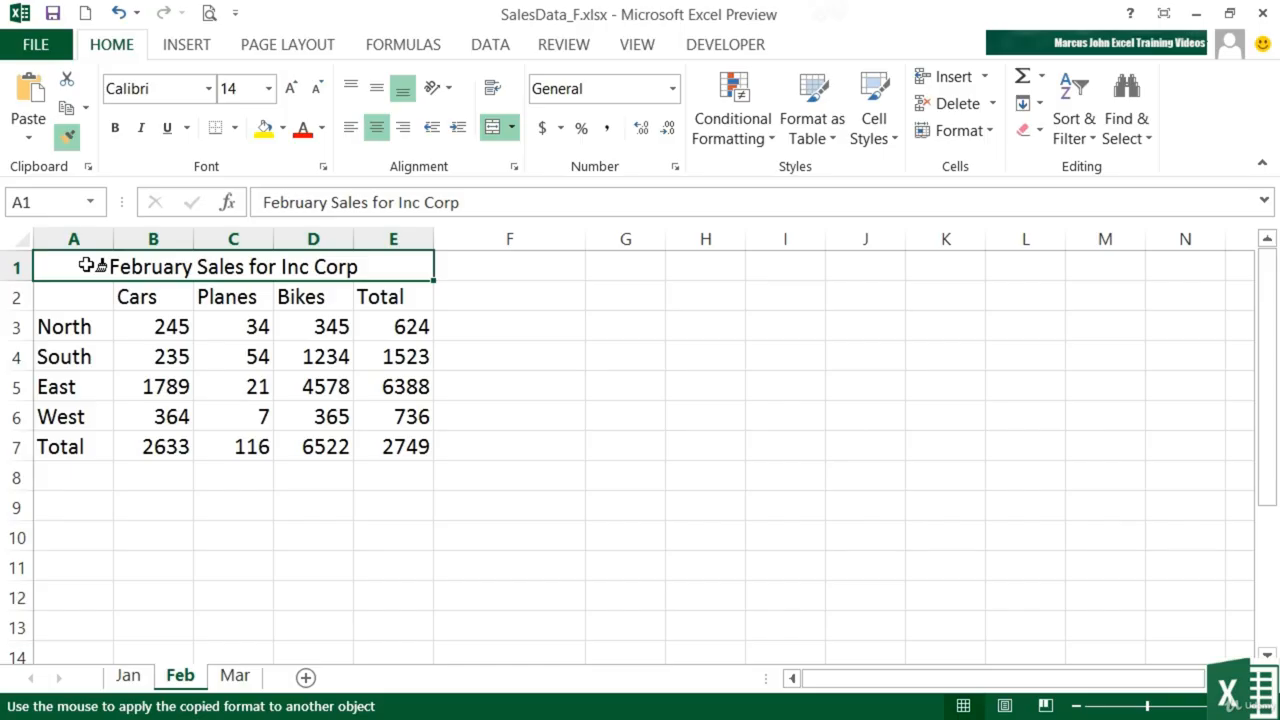
mouse_move(88, 265)
mouse_down()
mouse_move(89, 294)
mouse_move(171, 360)
mouse_move(360, 448)
mouse_up()
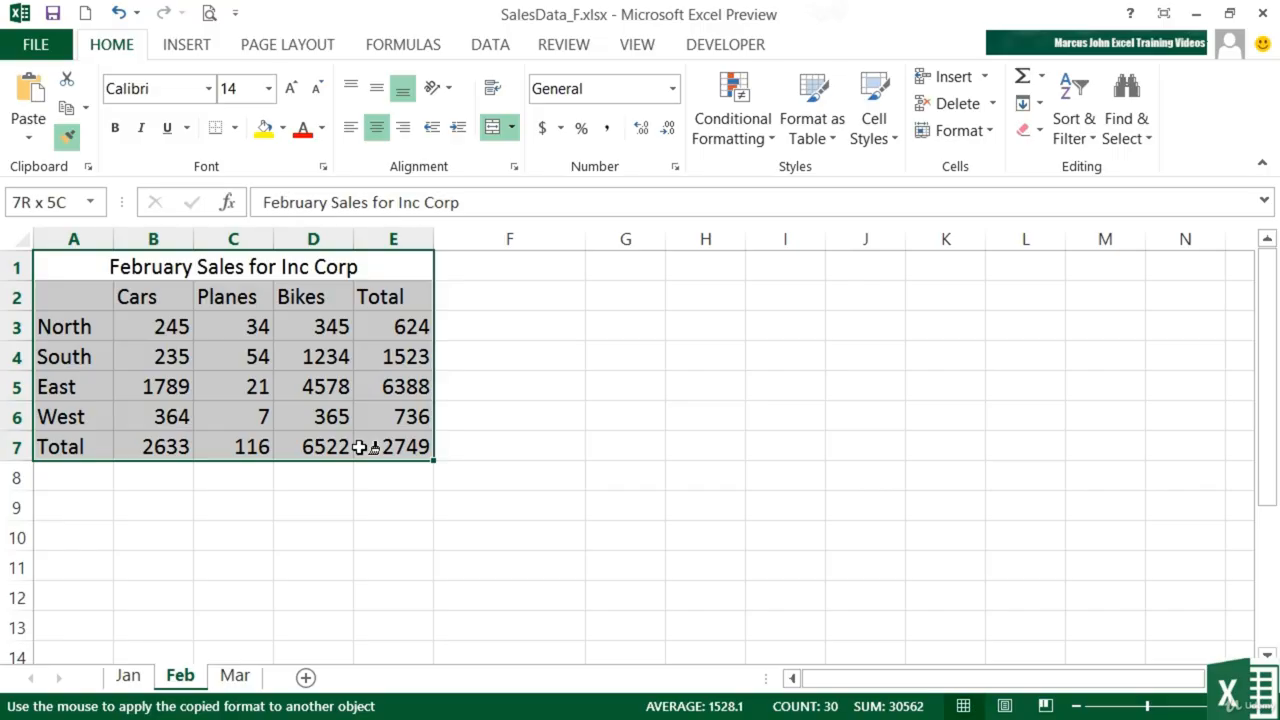
drag(360, 448, 359, 448)
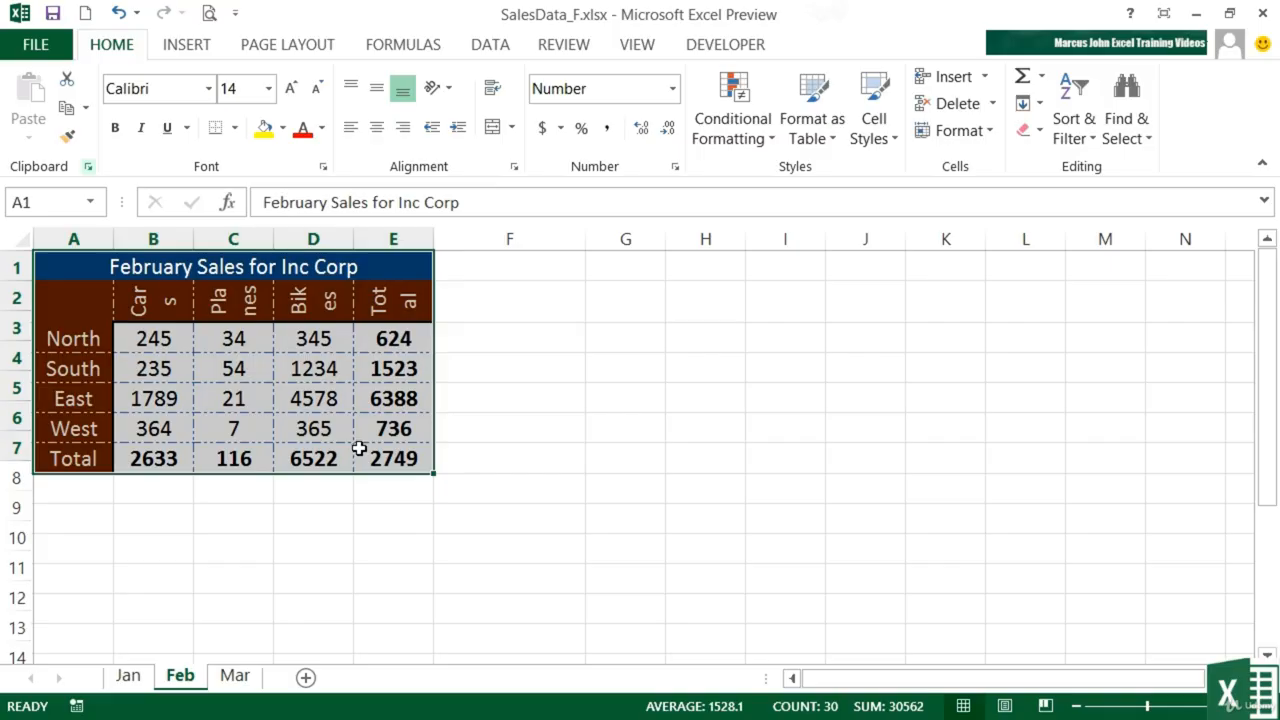
- Increase the height of row 2 on the Feb sheet so each rotated heading fits on one line
click(96, 309)
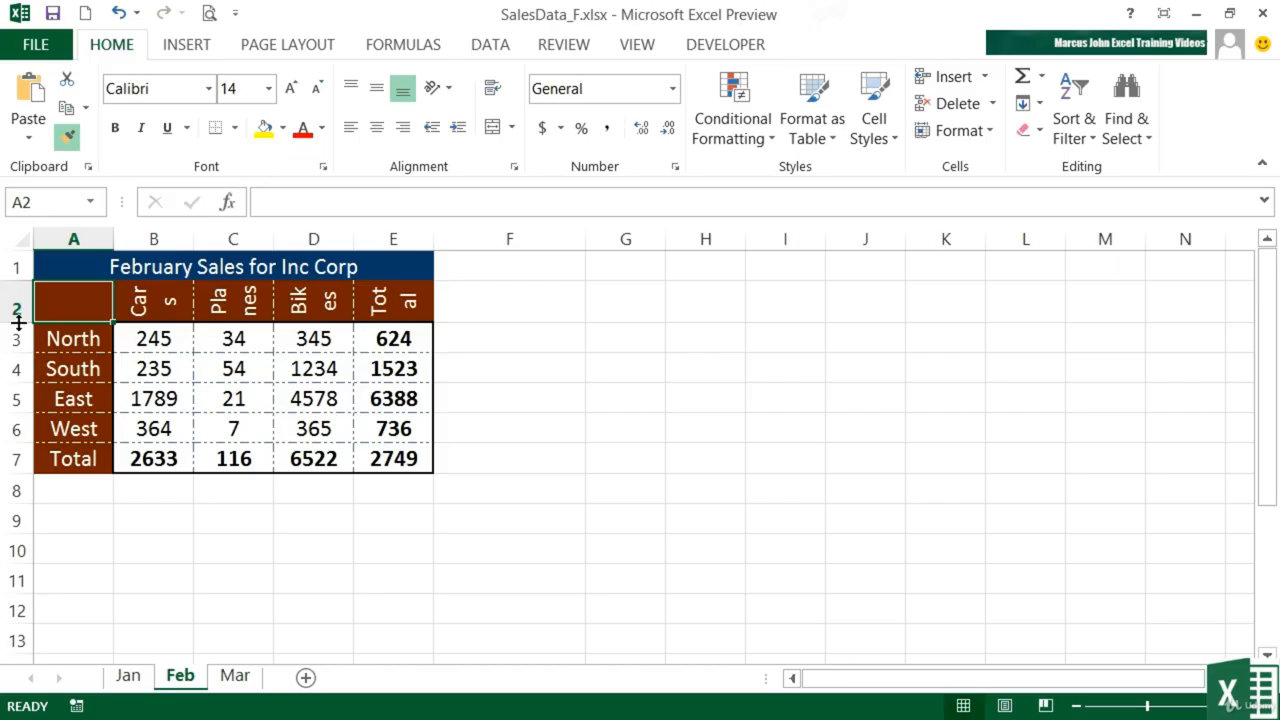
drag(18, 322, 30, 393)
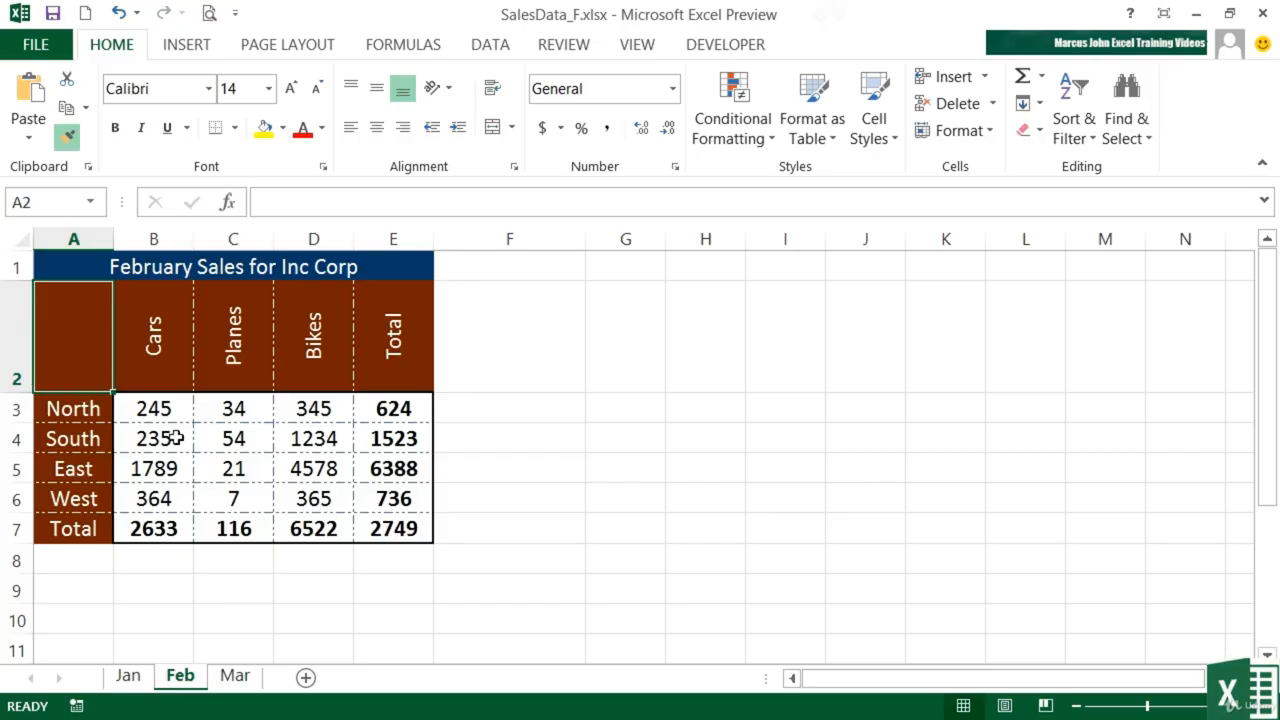
- On the Jan sheet, paint the East label's formatting onto G8, L9, M5, G10, E10, G16, J17, E18, D14, C17, I12 and L14, ending Format Painter
click(127, 677)
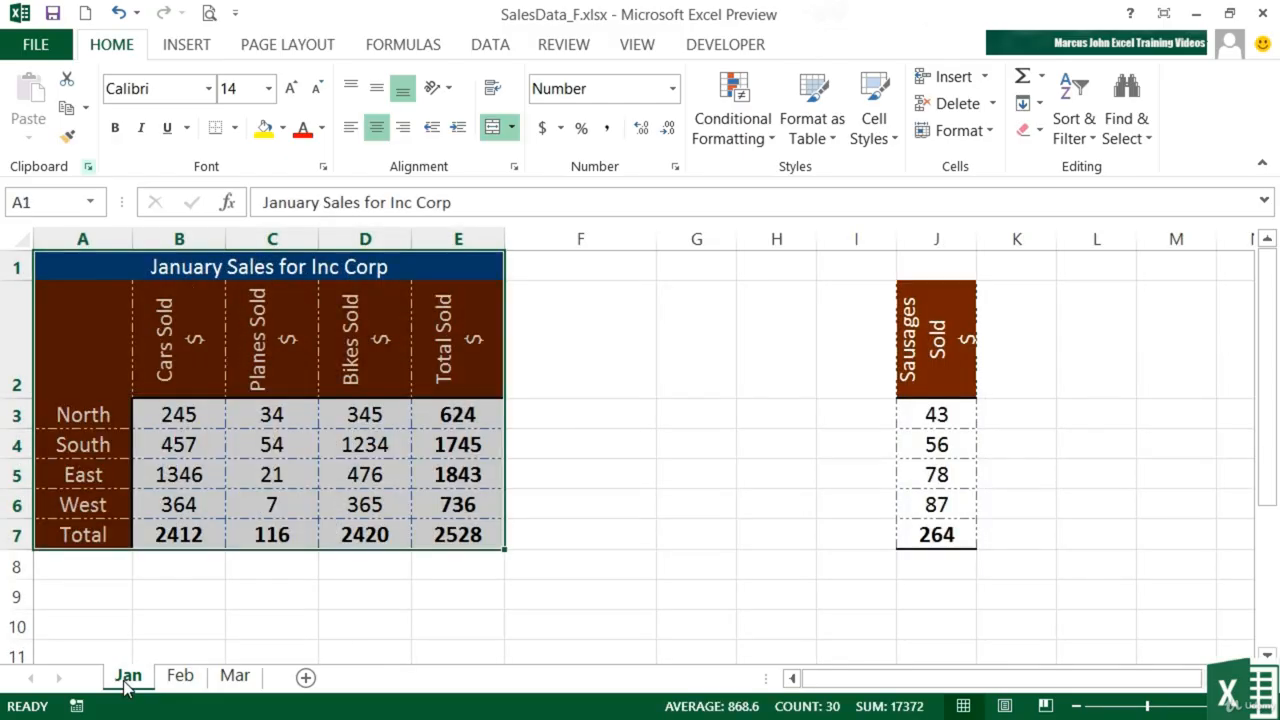
click(88, 477)
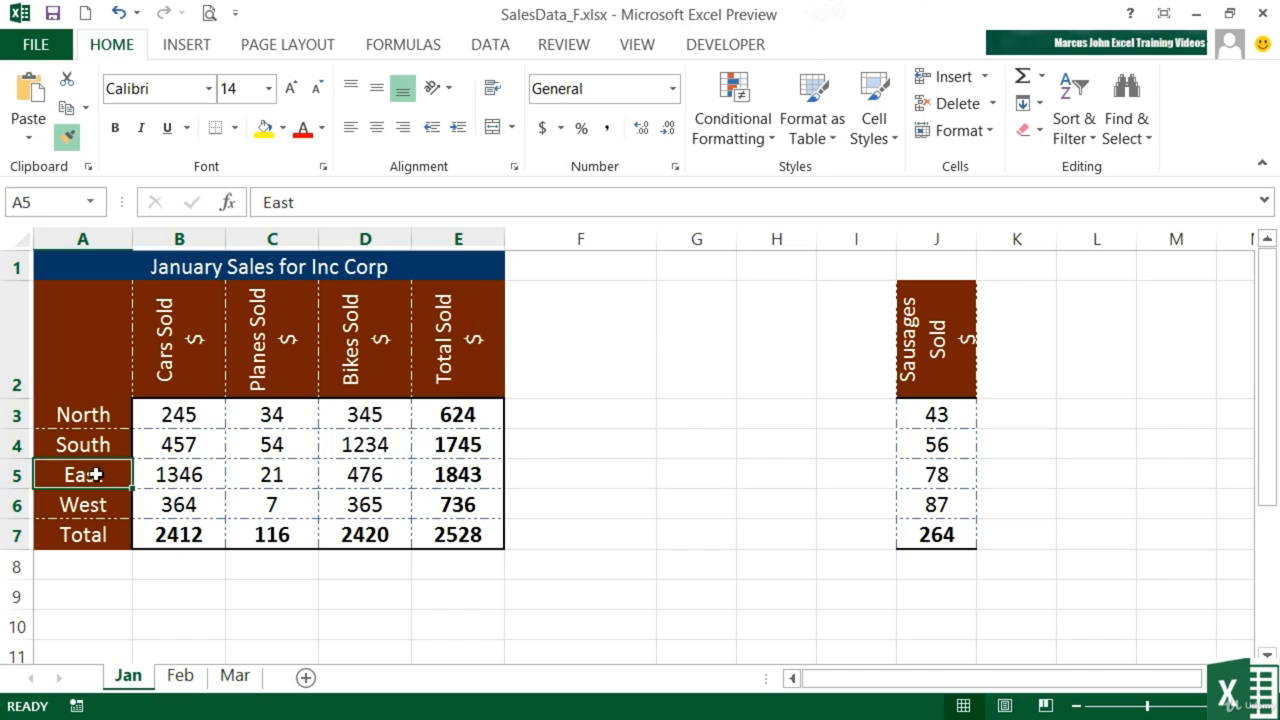
click(68, 137)
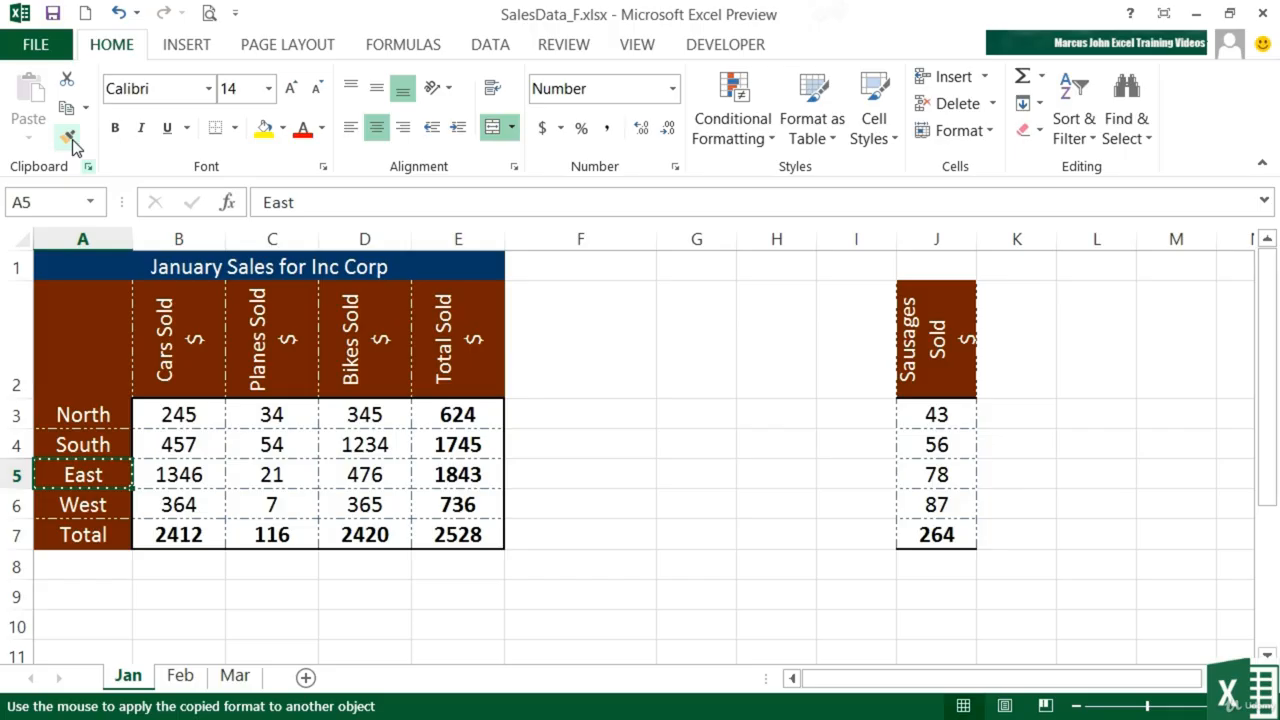
click(693, 569)
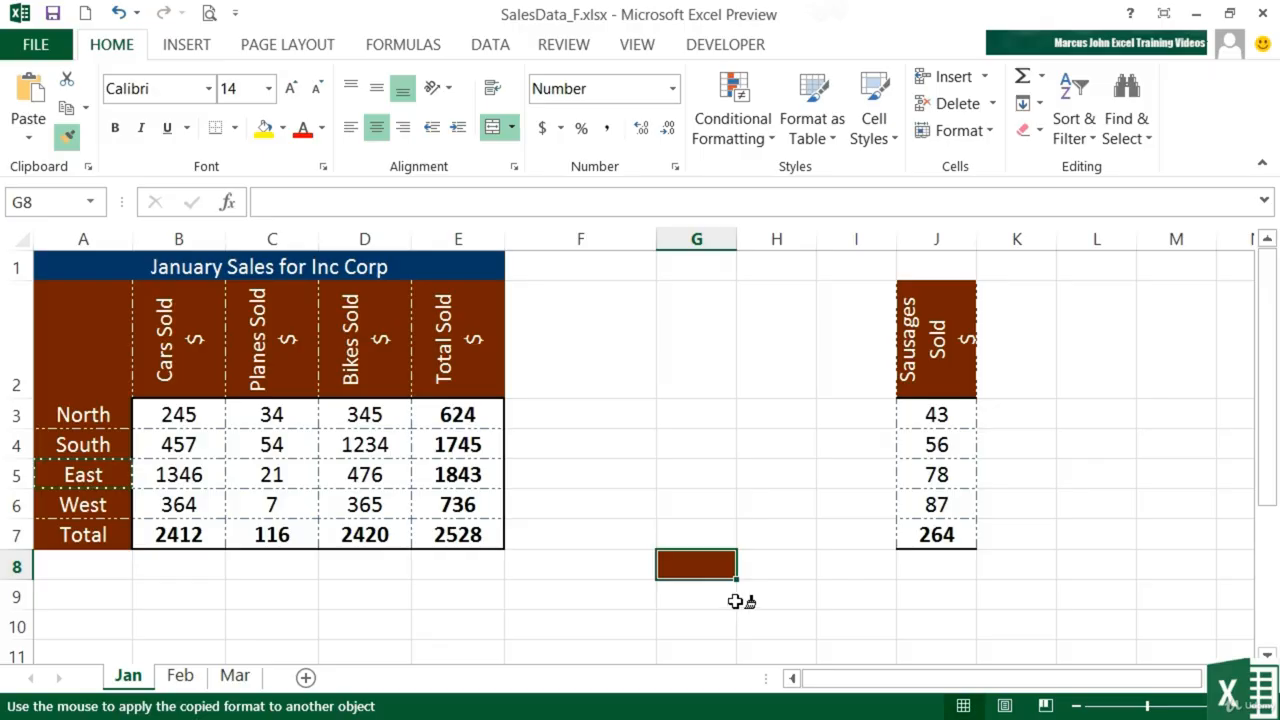
click(1112, 595)
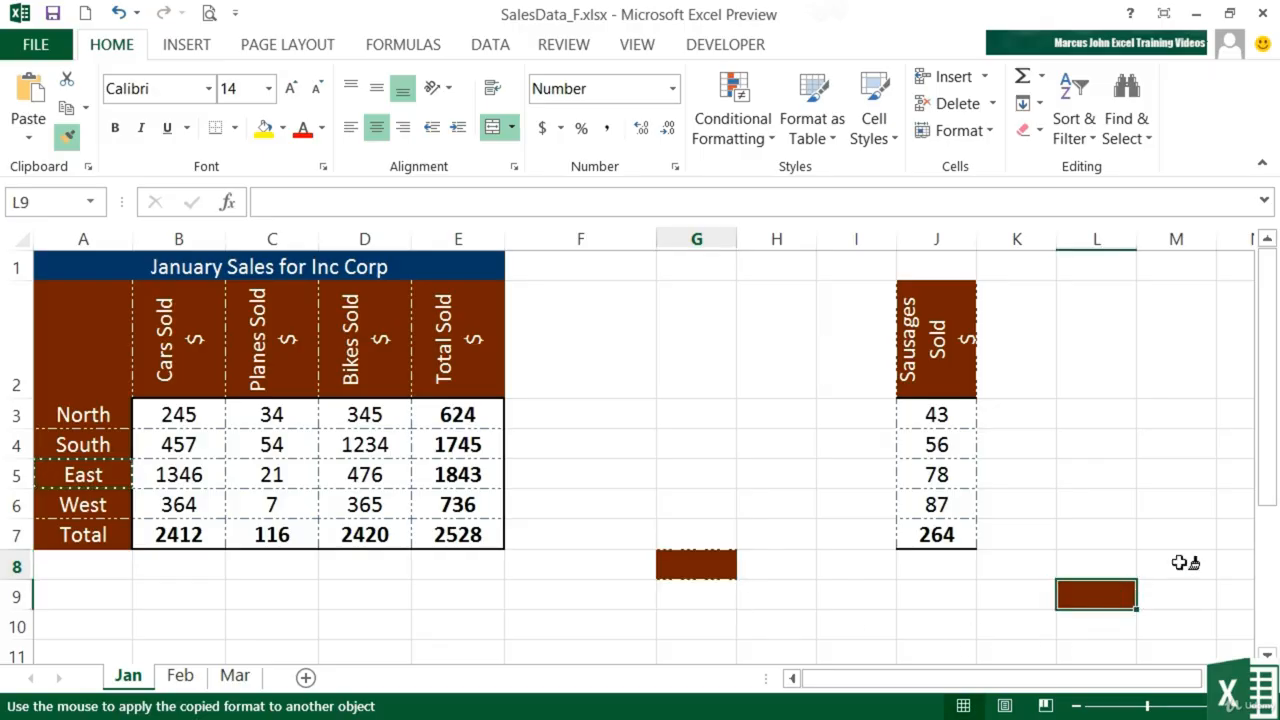
click(1176, 474)
click(700, 625)
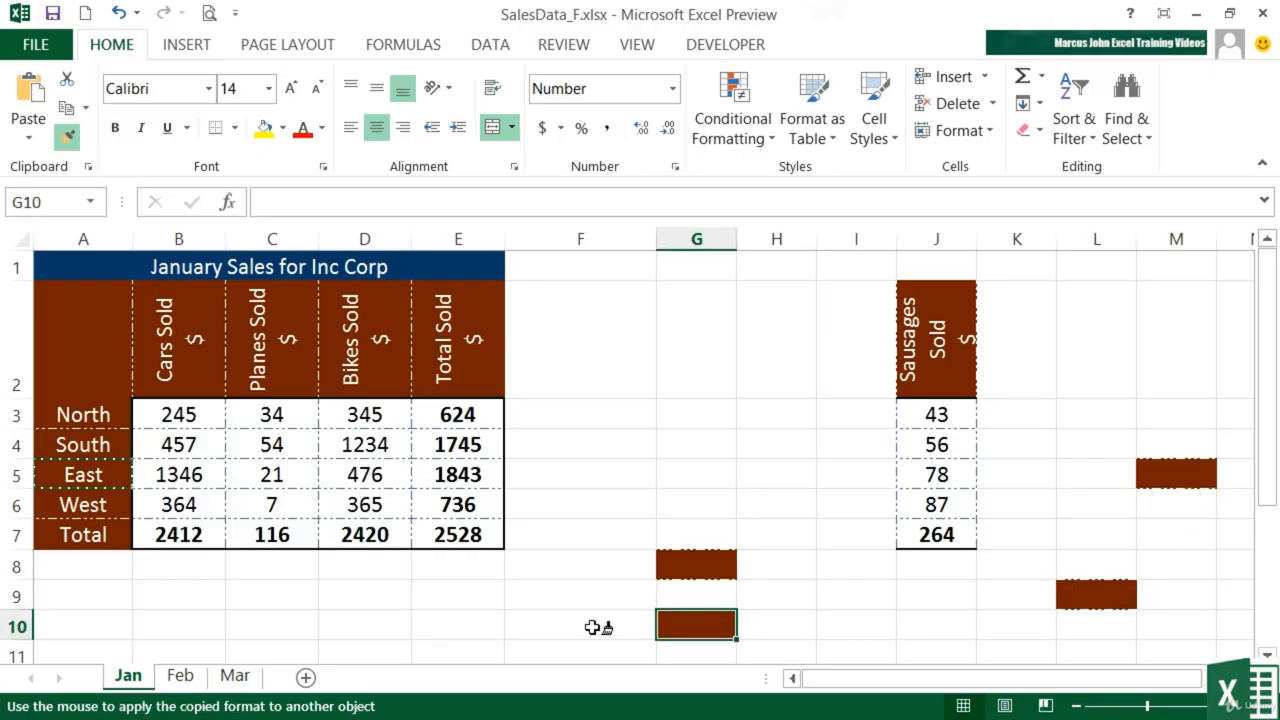
click(470, 625)
scroll(600, 600, down, 3)
click(697, 452)
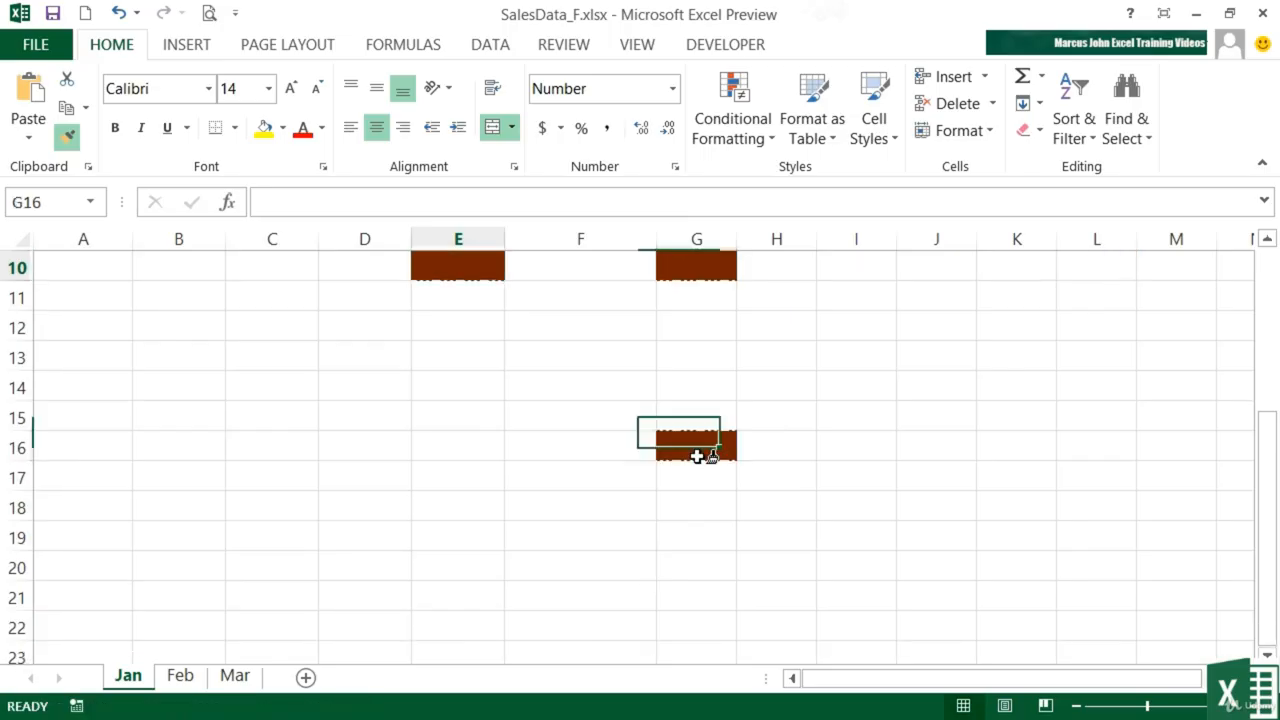
click(931, 474)
click(482, 515)
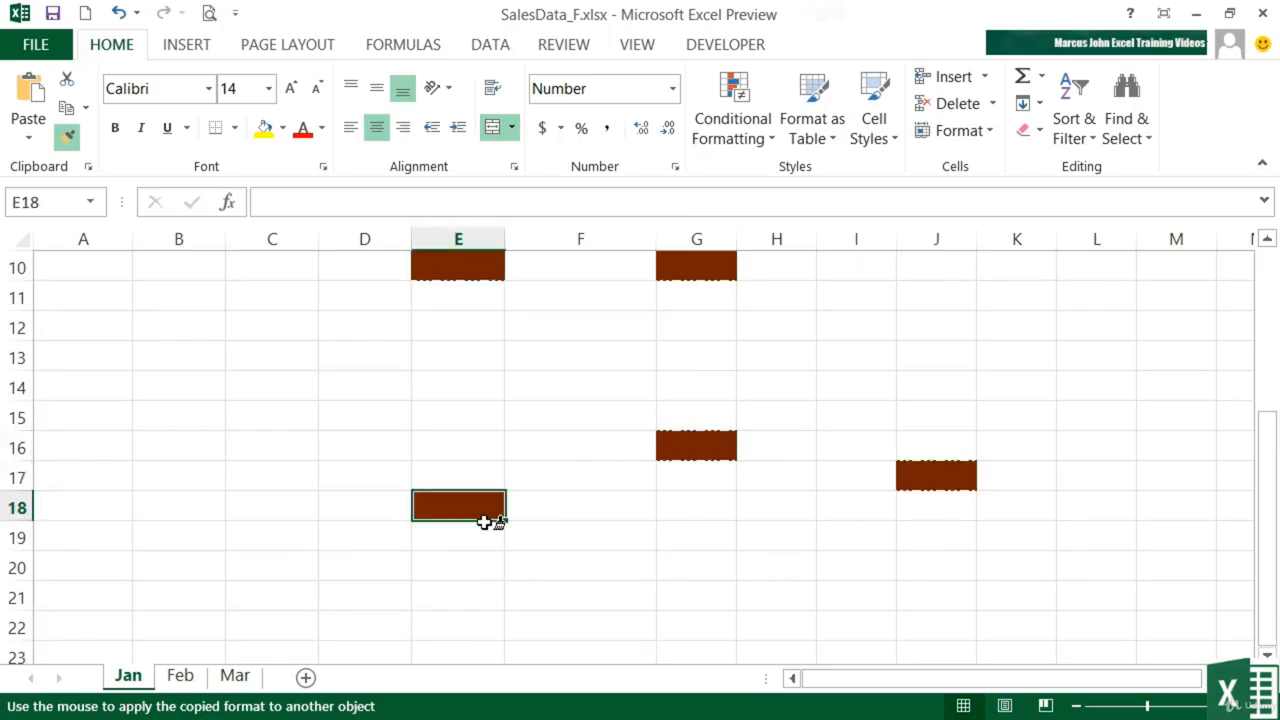
click(352, 386)
click(276, 470)
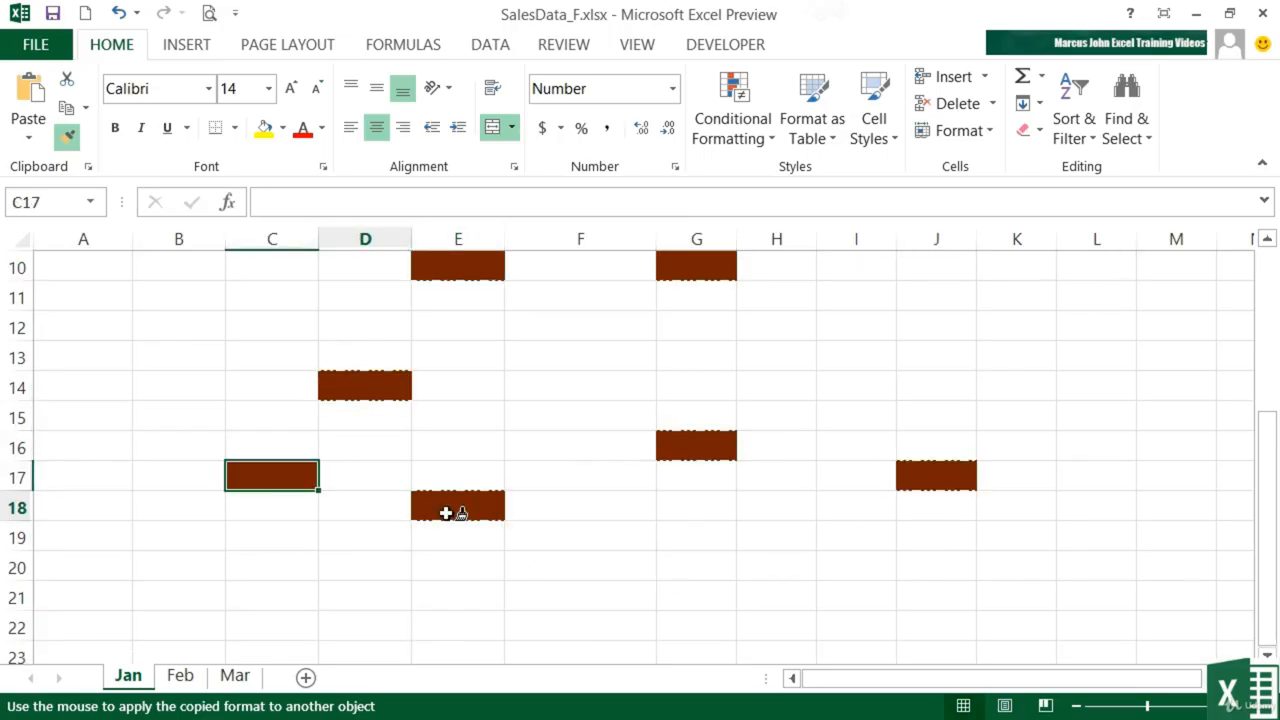
click(874, 338)
click(1088, 386)
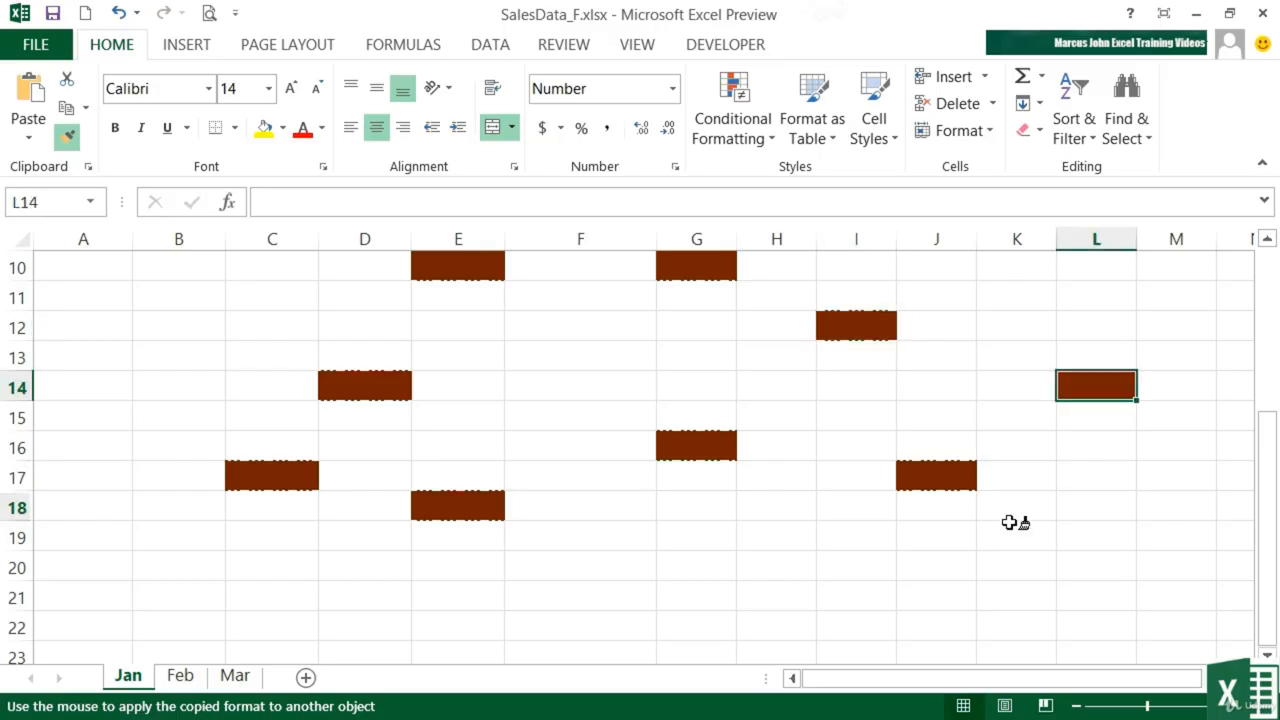
key(Escape)
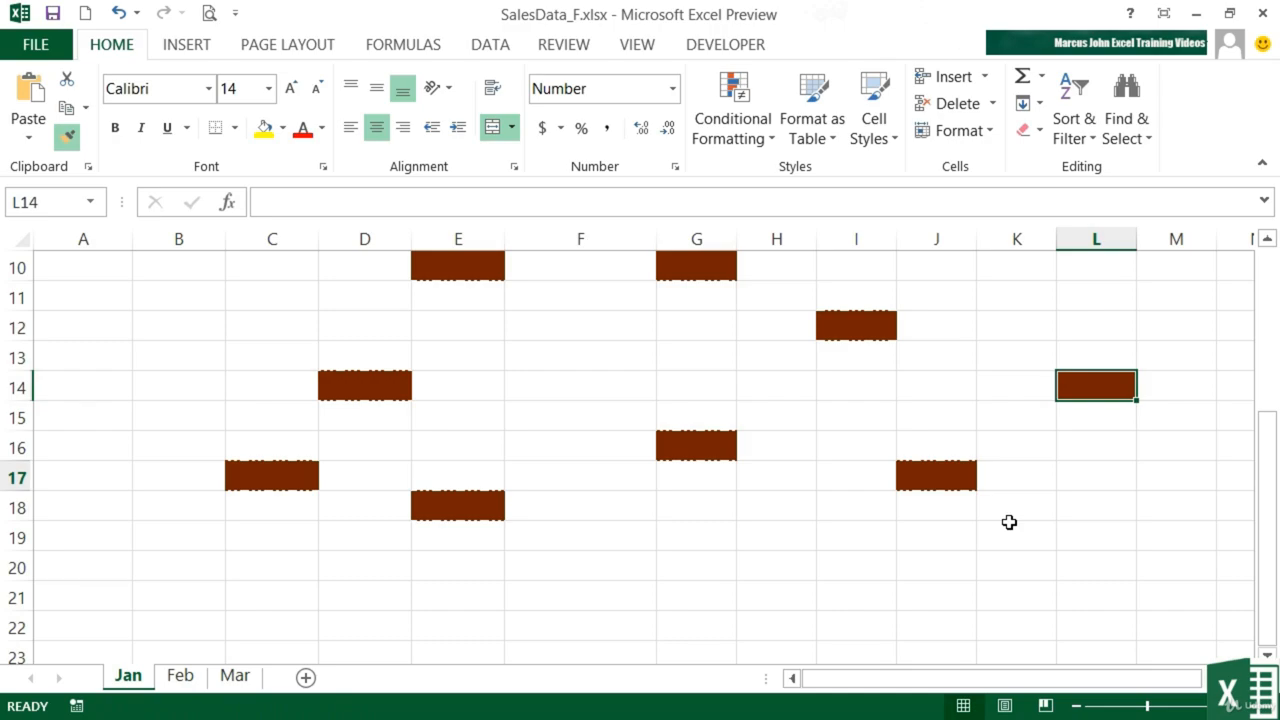
click(1011, 537)
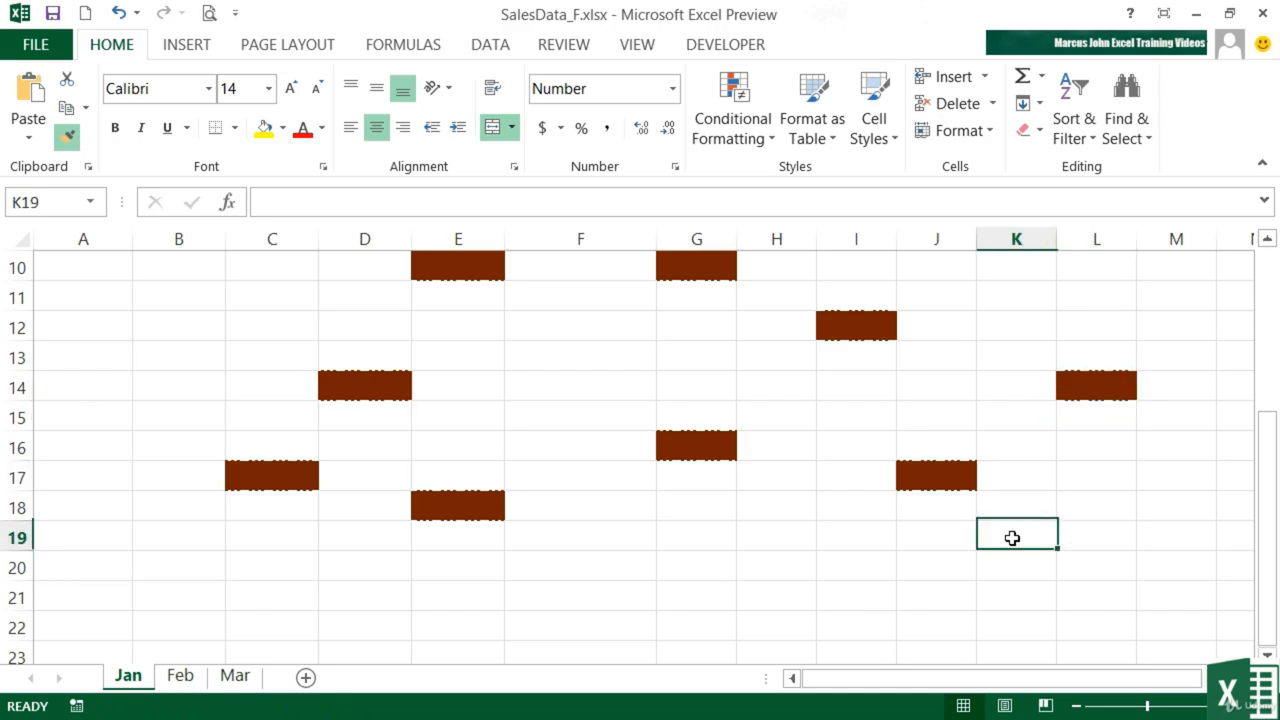
click(1083, 543)
click(1006, 441)
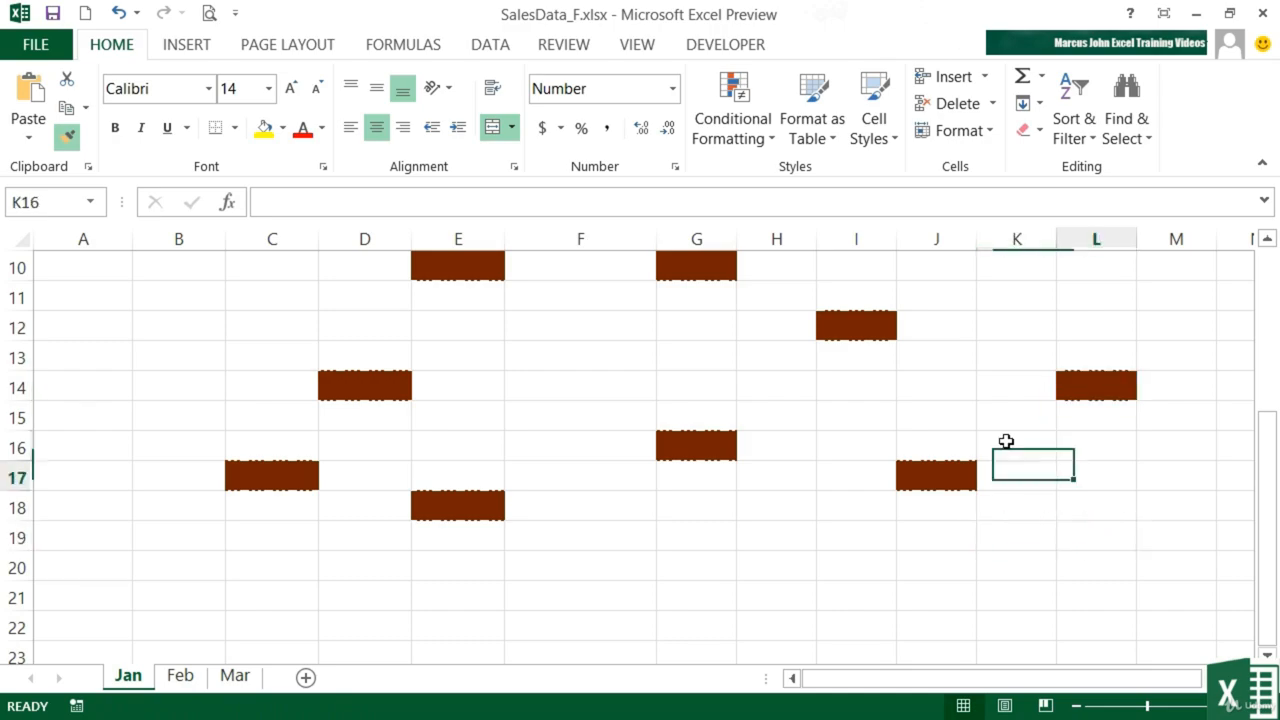
click(952, 400)
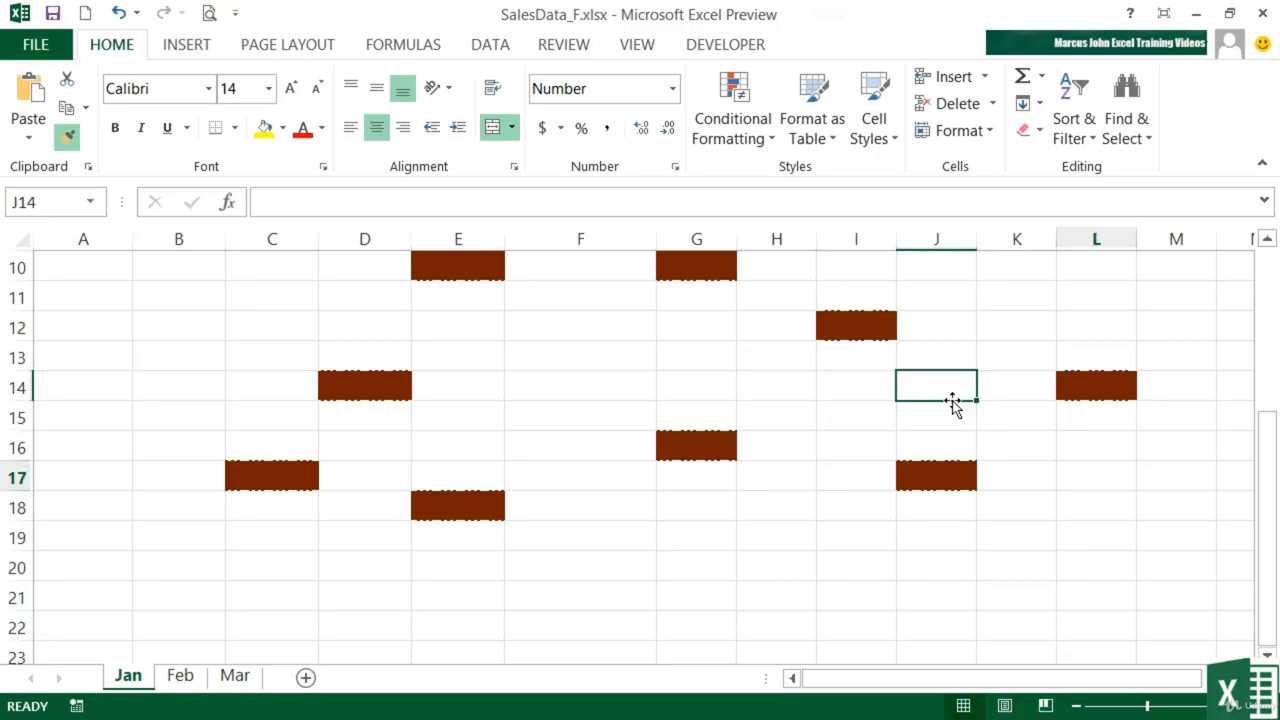